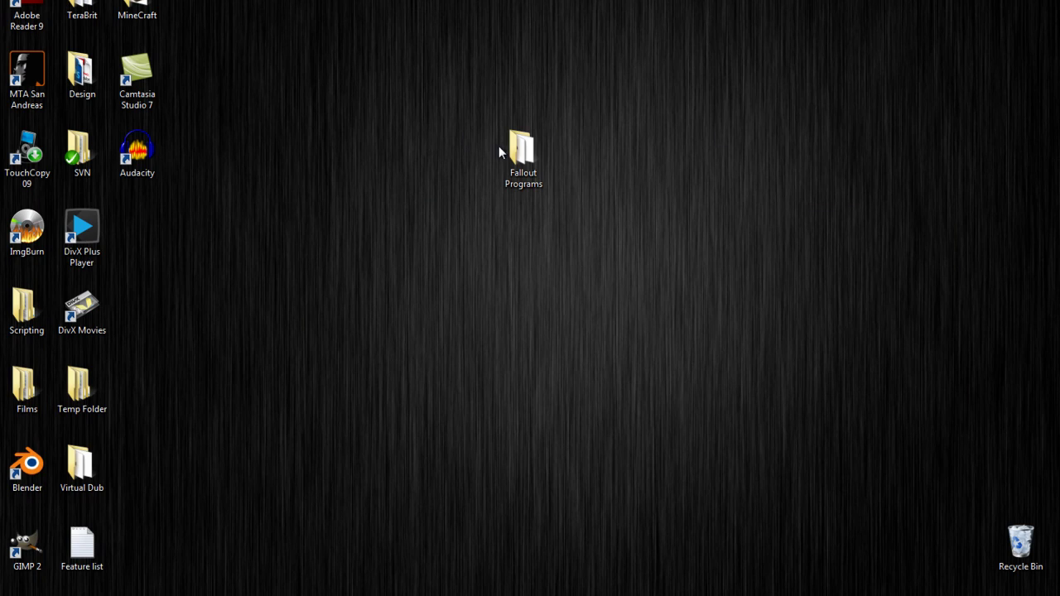
# - Open the Fallout Programs folder on the desktop and select the Fallout 3 WE folder
pyautogui.doubleClick(515, 148)
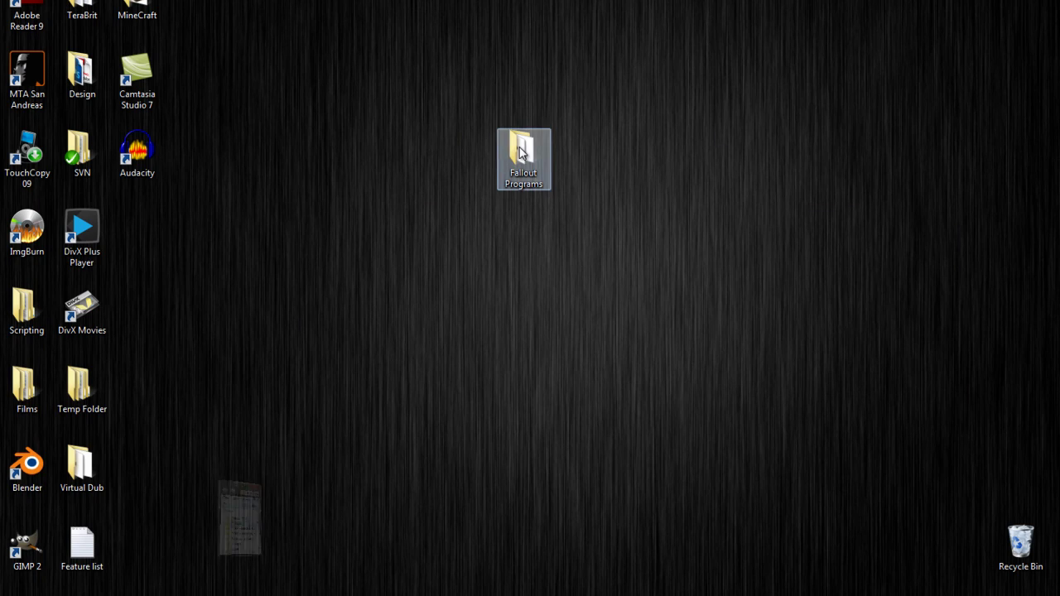
pyautogui.click(830, 196)
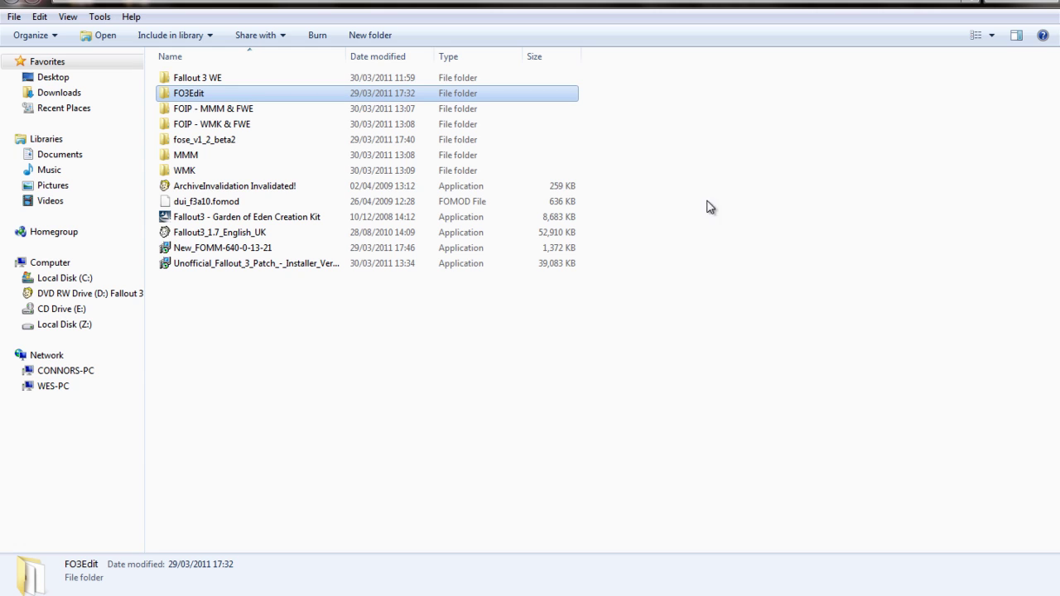
pyautogui.click(551, 74)
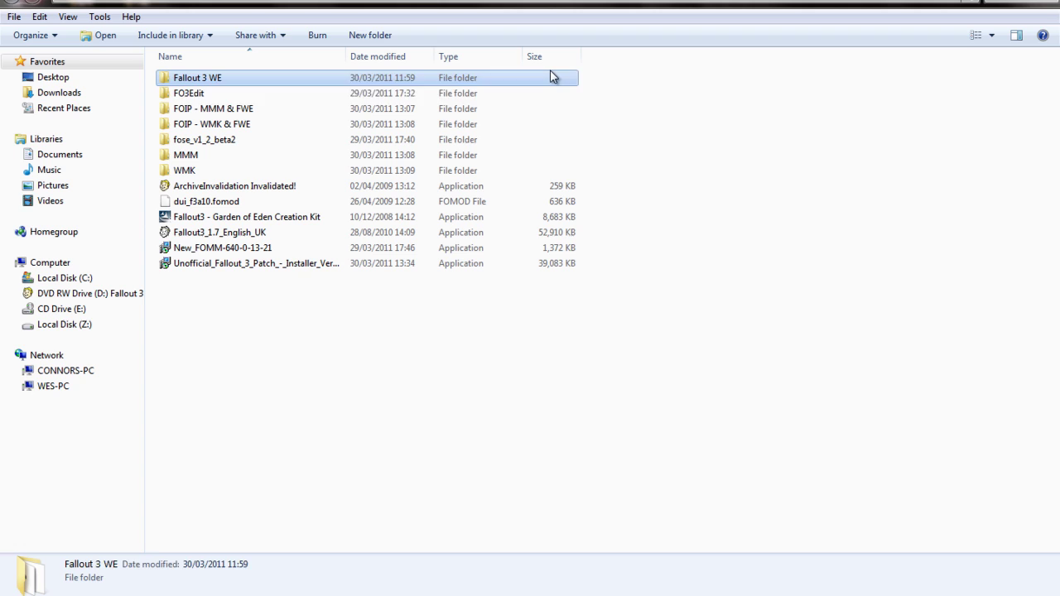
# - Review the required mod folders one by one, from FO3Edit through the FOIP, fose_v1_2_beta2 and MMM folders to WMK
pyautogui.press('Down')
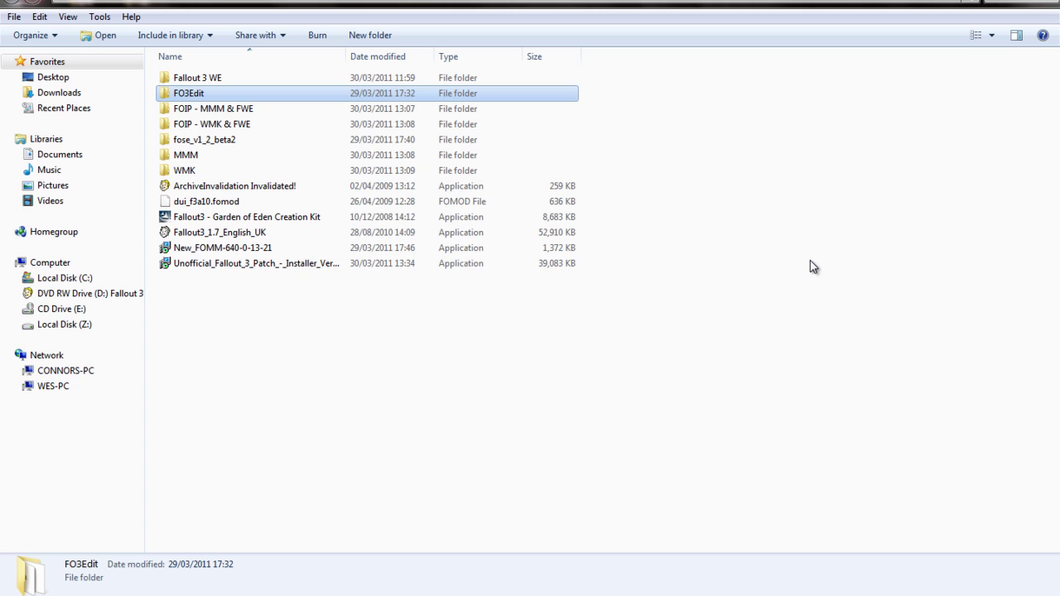
pyautogui.press('Down')
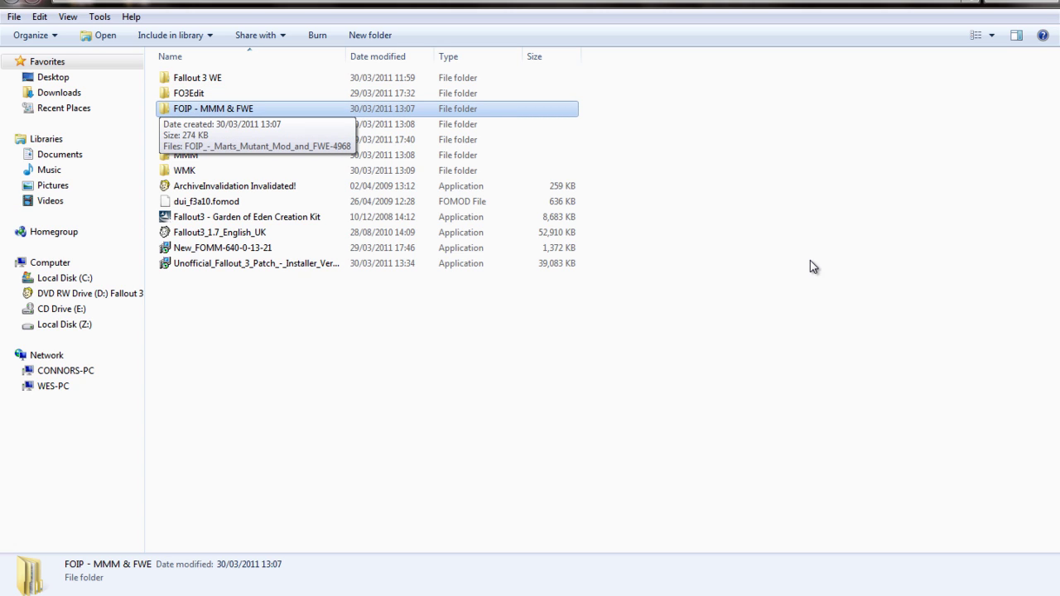
pyautogui.press('Down')
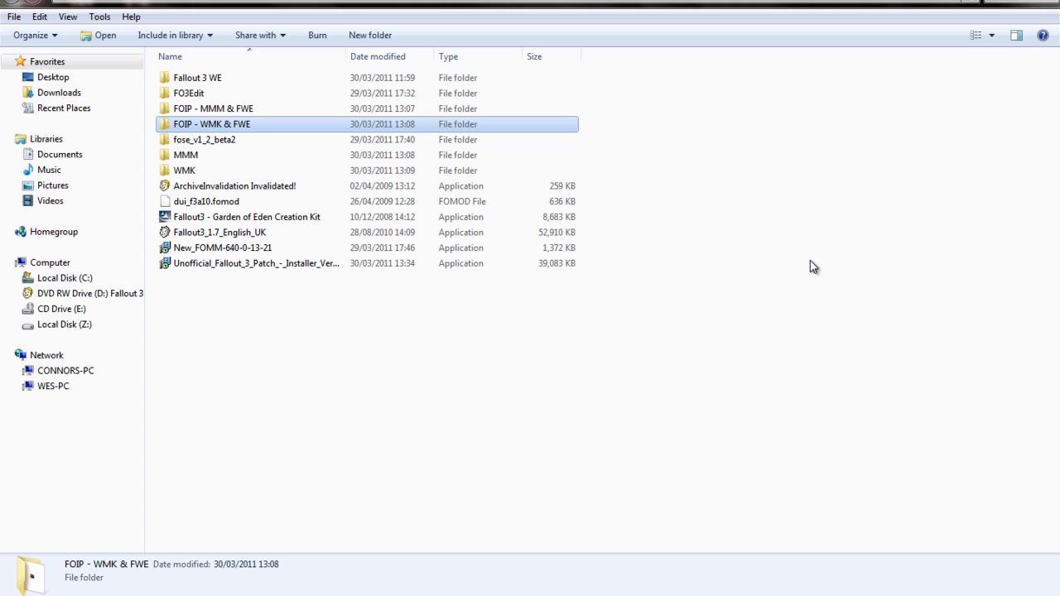
pyautogui.press('Up')
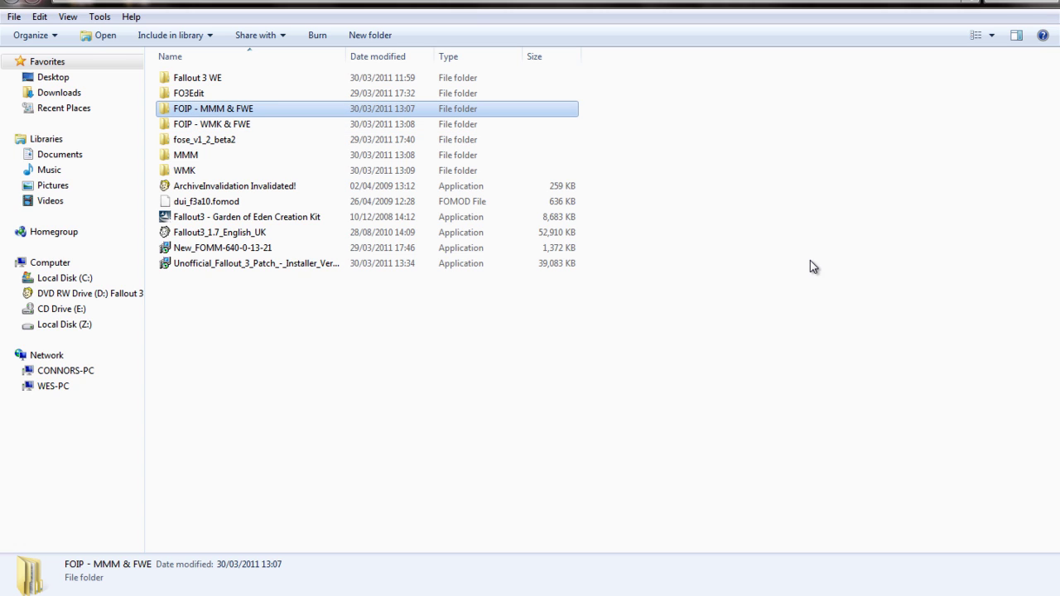
pyautogui.press('Down')
pyautogui.press('Down')
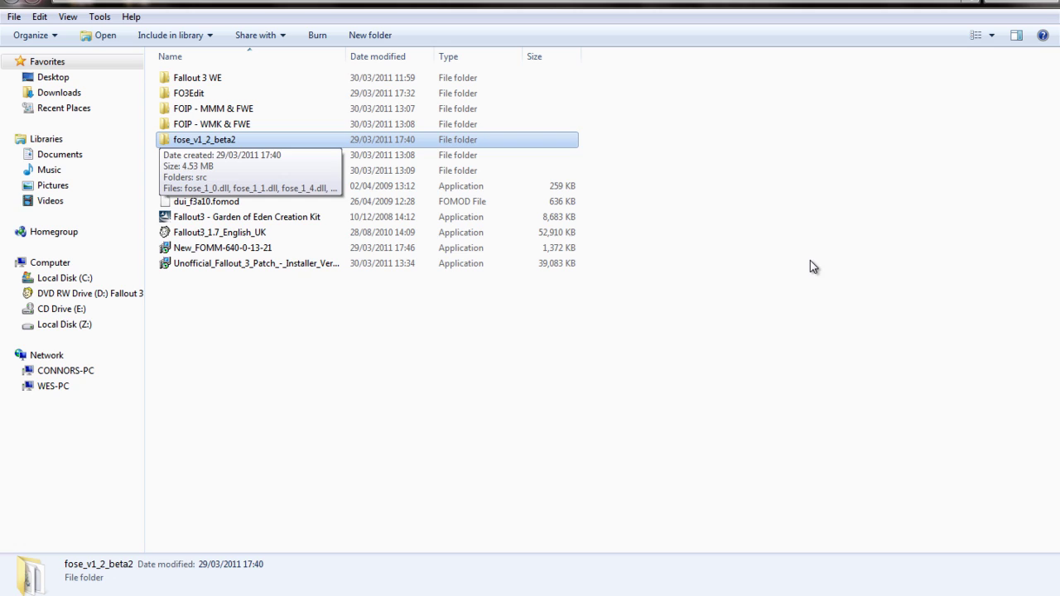
pyautogui.press('Down')
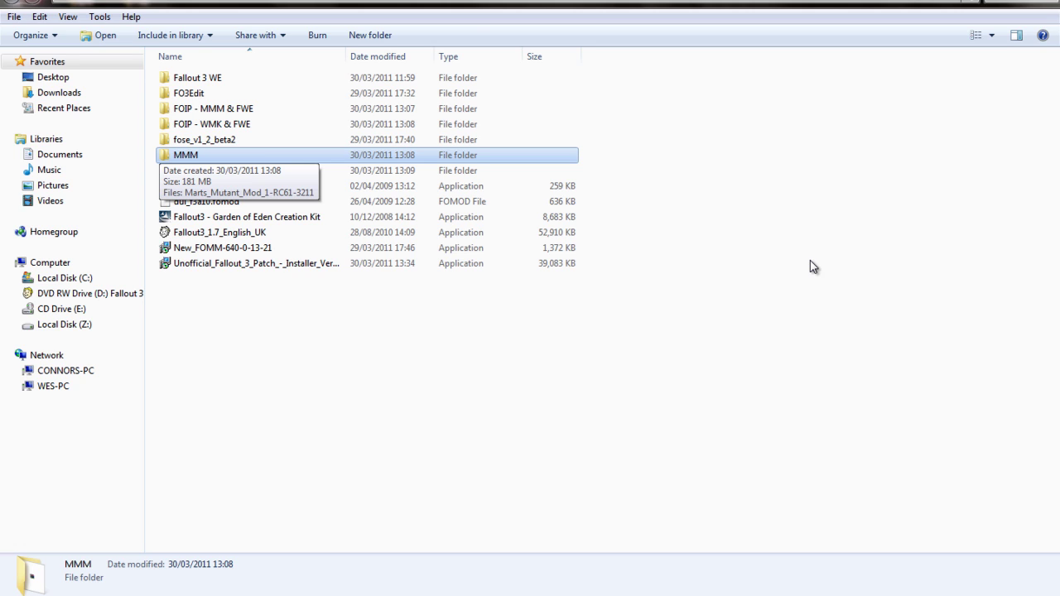
pyautogui.press('Up')
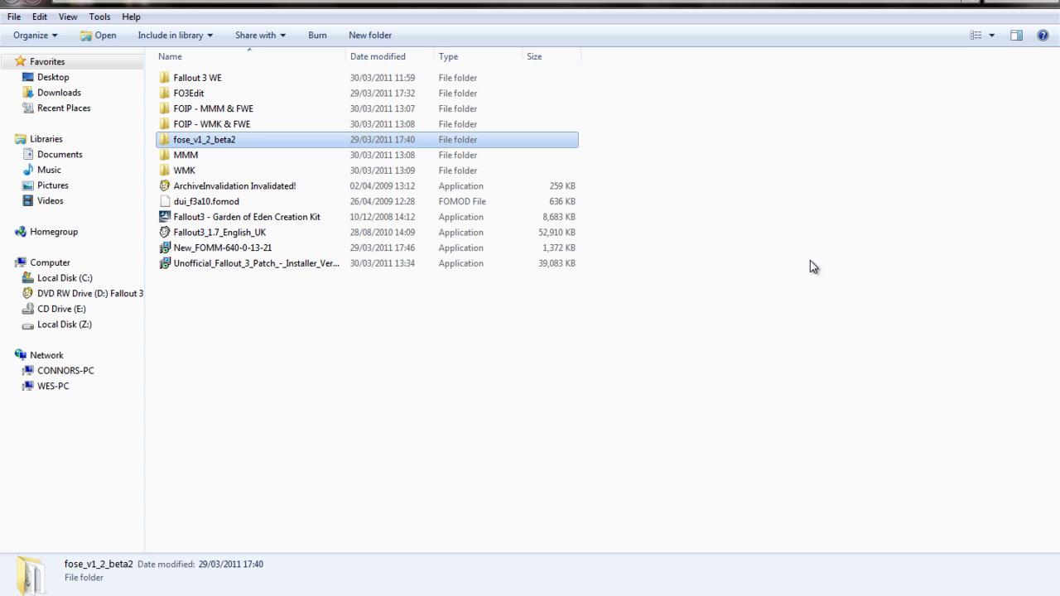
pyautogui.press('Down')
pyautogui.press('Up')
pyautogui.press('Down')
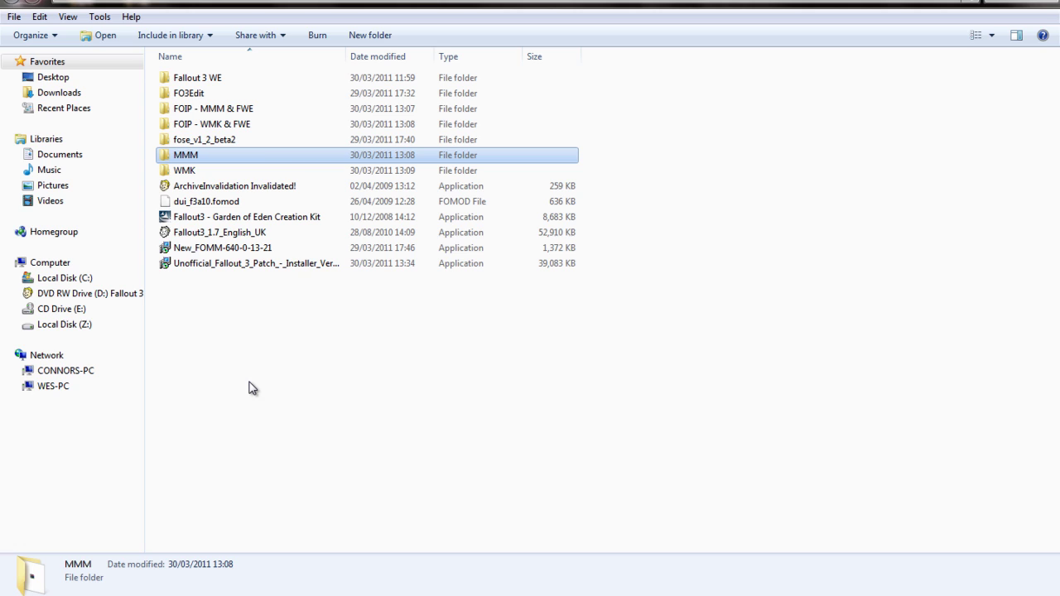
pyautogui.press('Down')
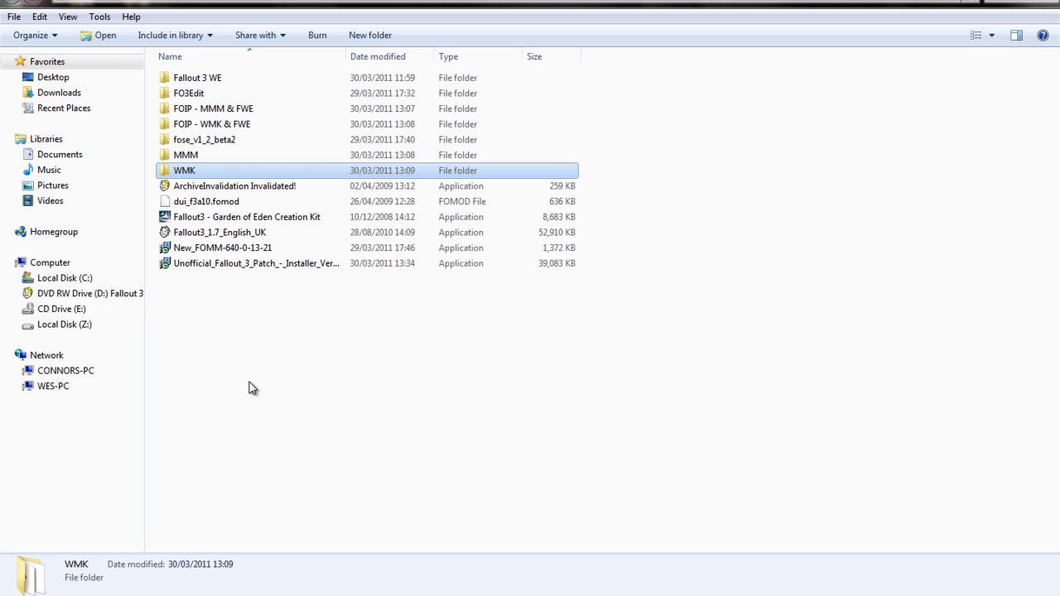
pyautogui.press('Up')
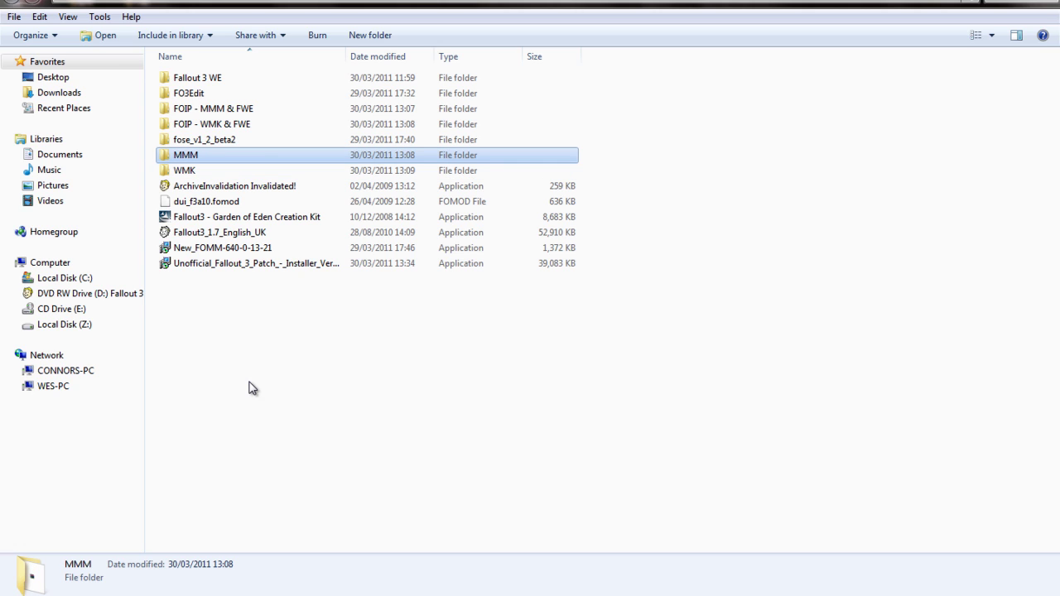
pyautogui.press('Down')
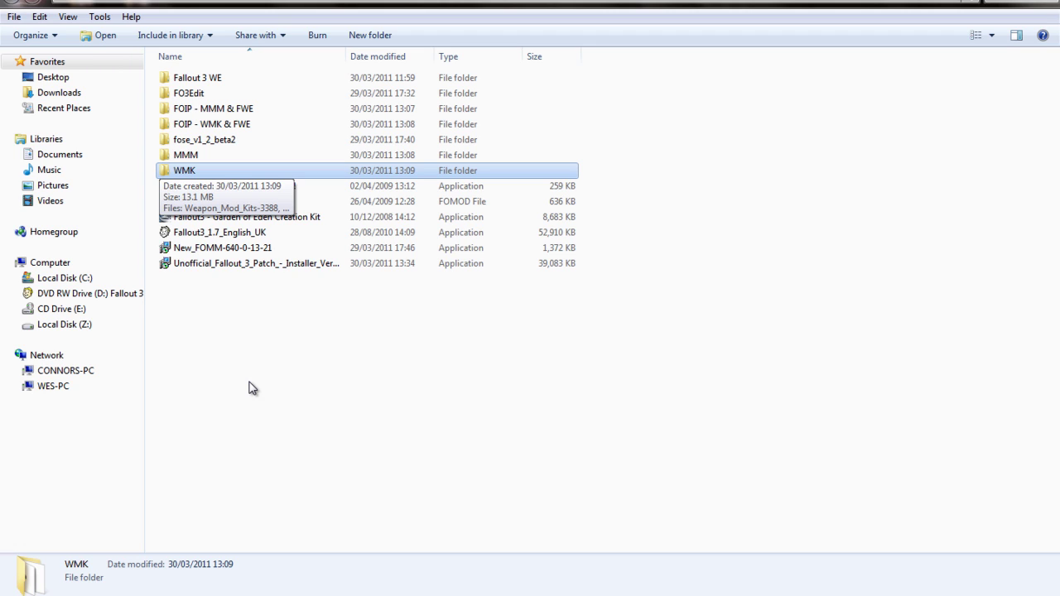
# - Review the required files one by one, from ArchiveInvalidation Invalidated! through dui_f3a10.fomod, Garden of Eden Creation Kit and Fallout3_1.7_English_UK to New_FOMM-640-0-13-21
pyautogui.press('Down')
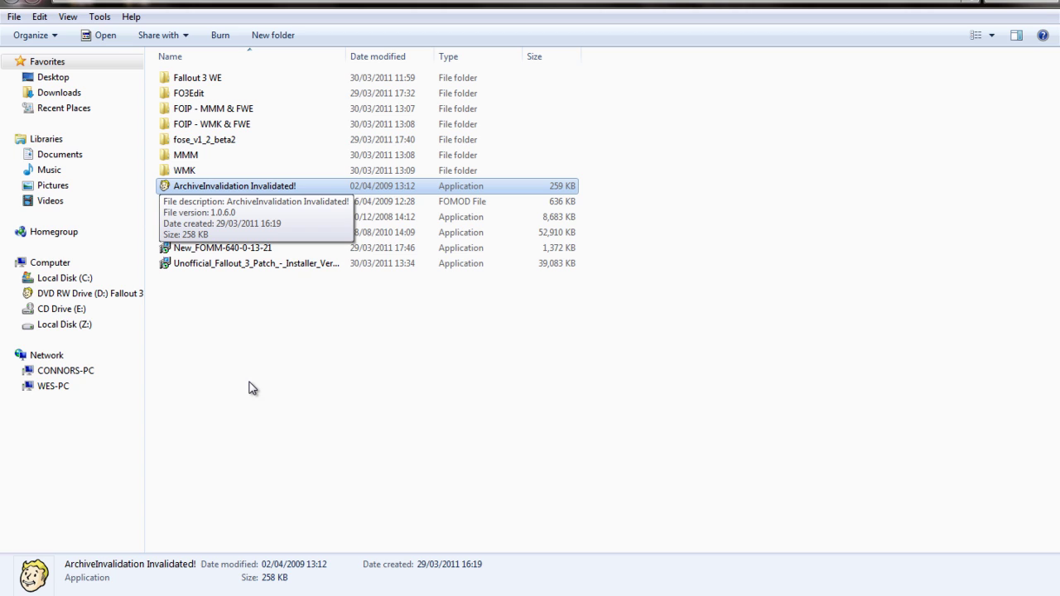
pyautogui.press('Down')
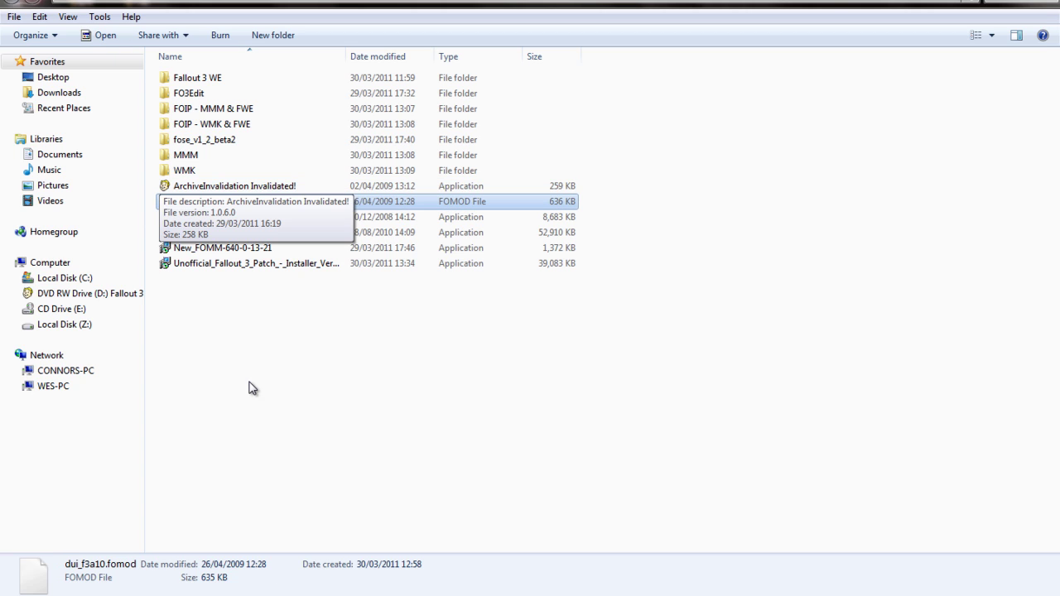
pyautogui.press('Up')
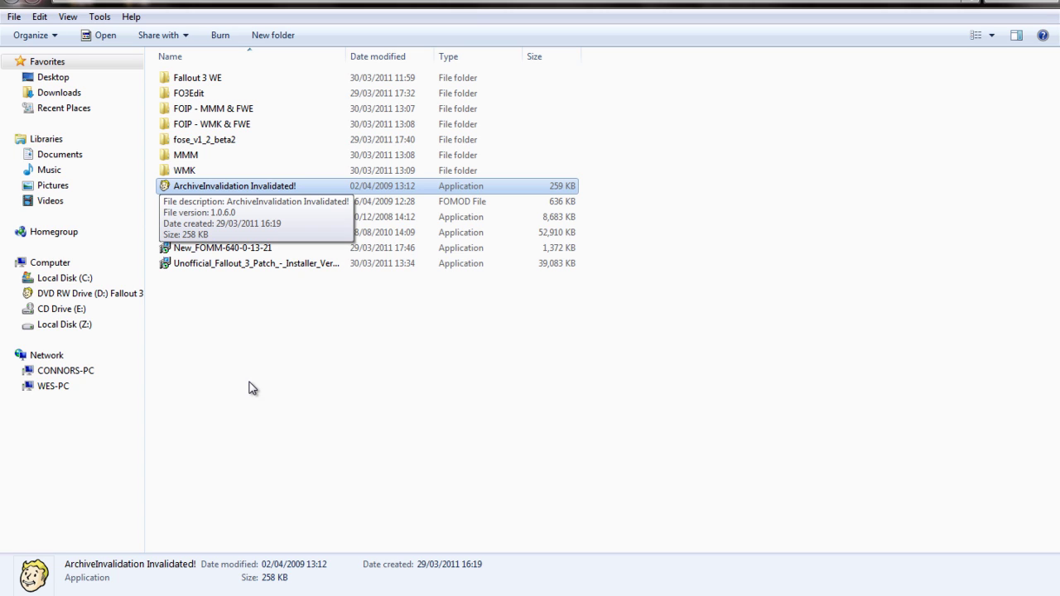
pyautogui.press('Down')
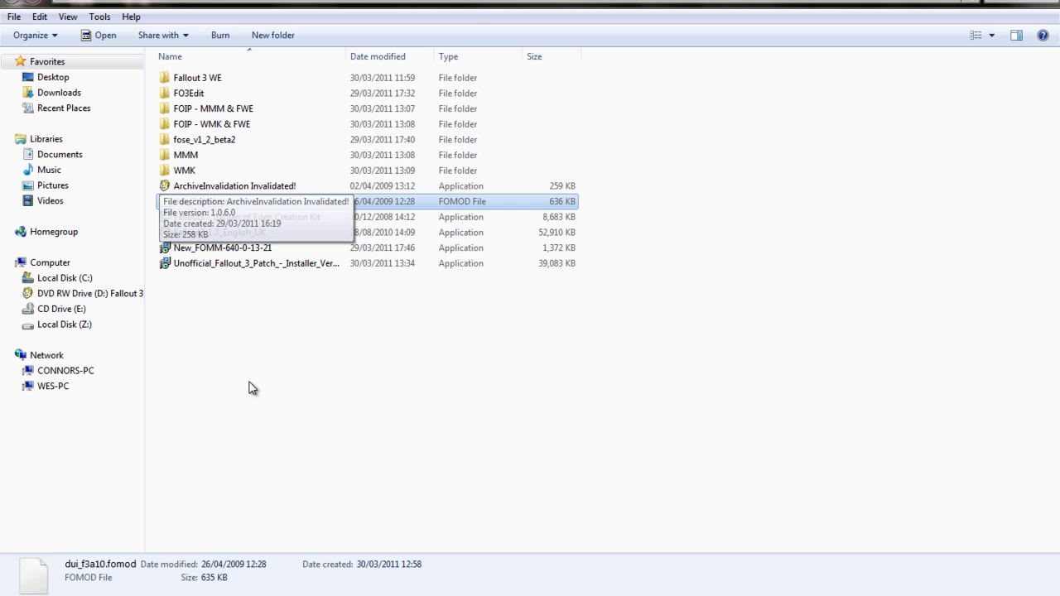
pyautogui.press('Up')
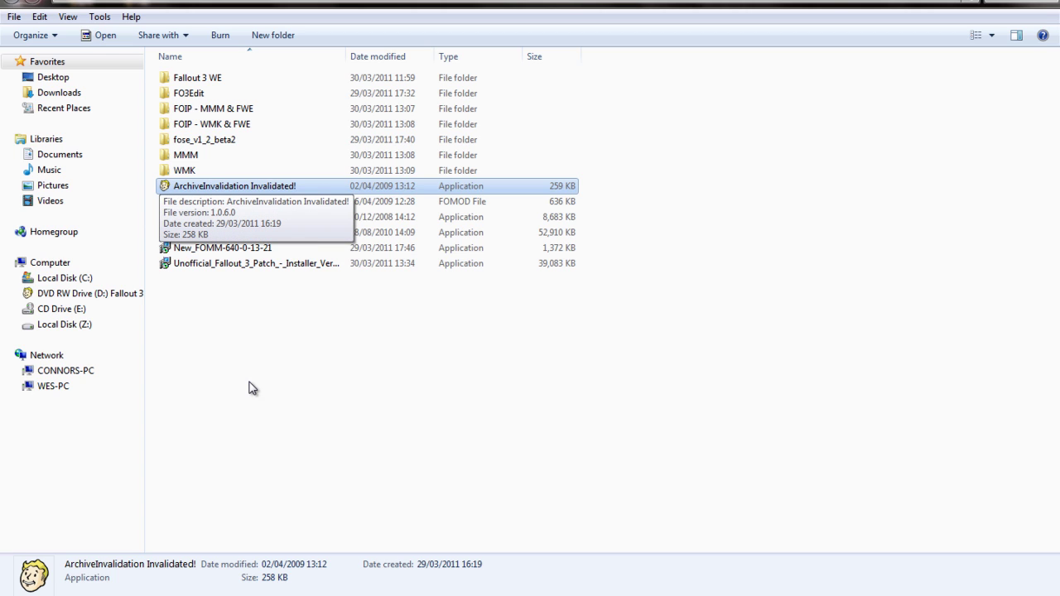
pyautogui.press('Down')
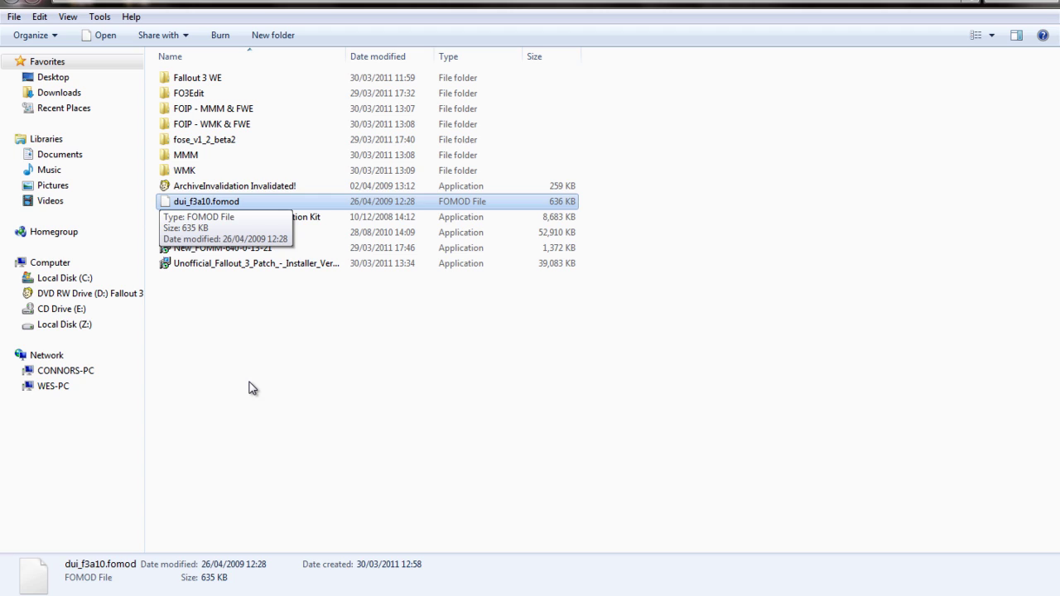
pyautogui.press('Down')
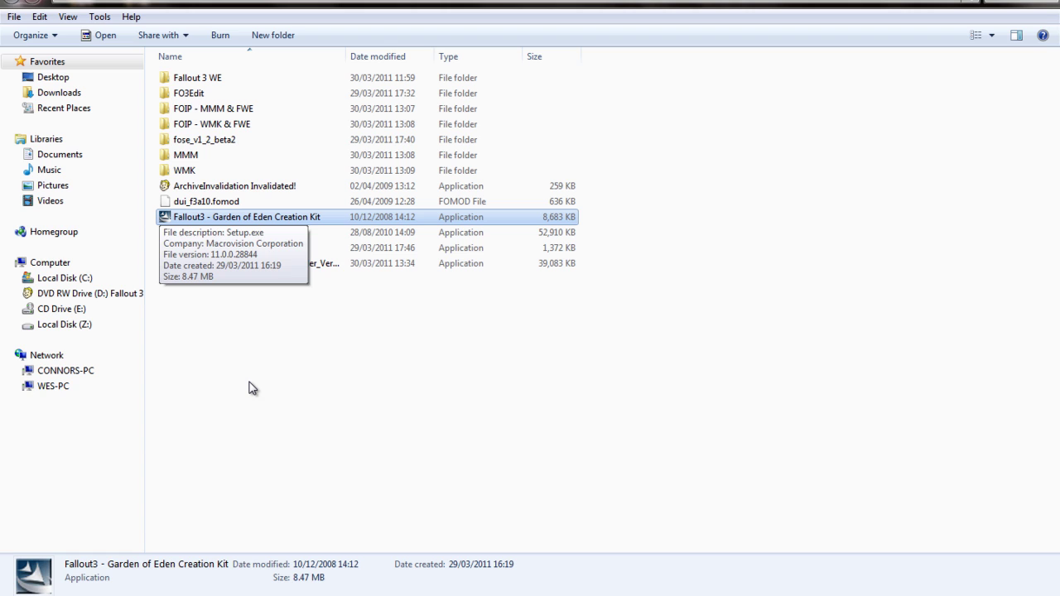
pyautogui.press('Down')
pyautogui.press('Up')
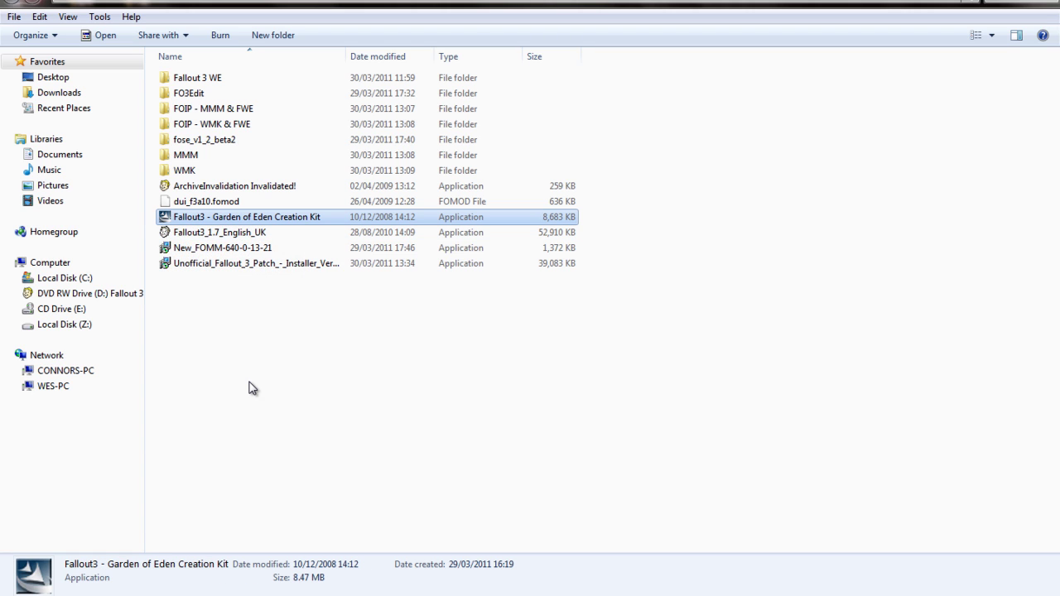
pyautogui.press('Down')
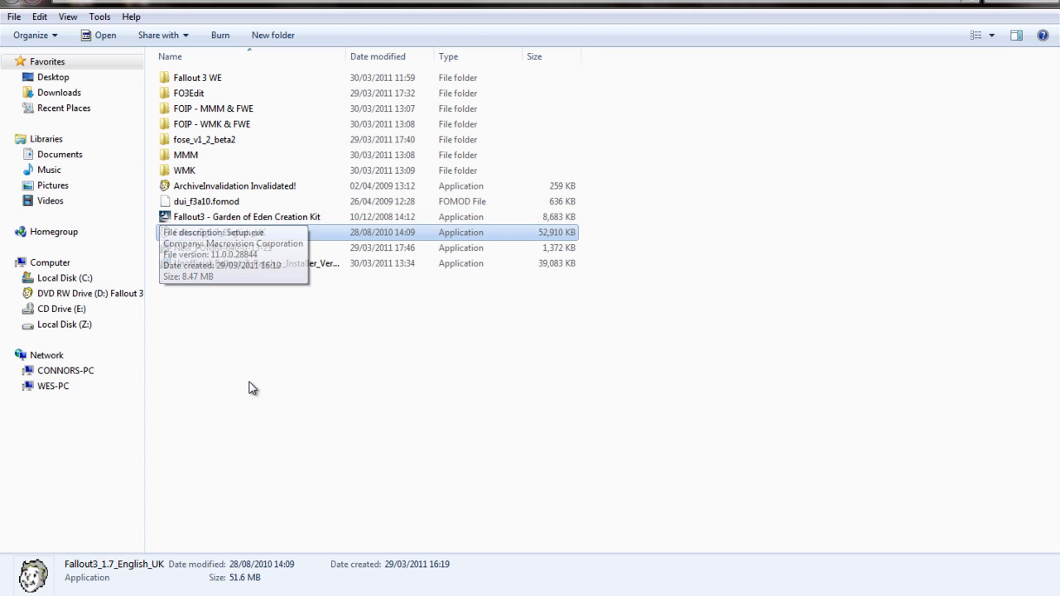
pyautogui.press('Up')
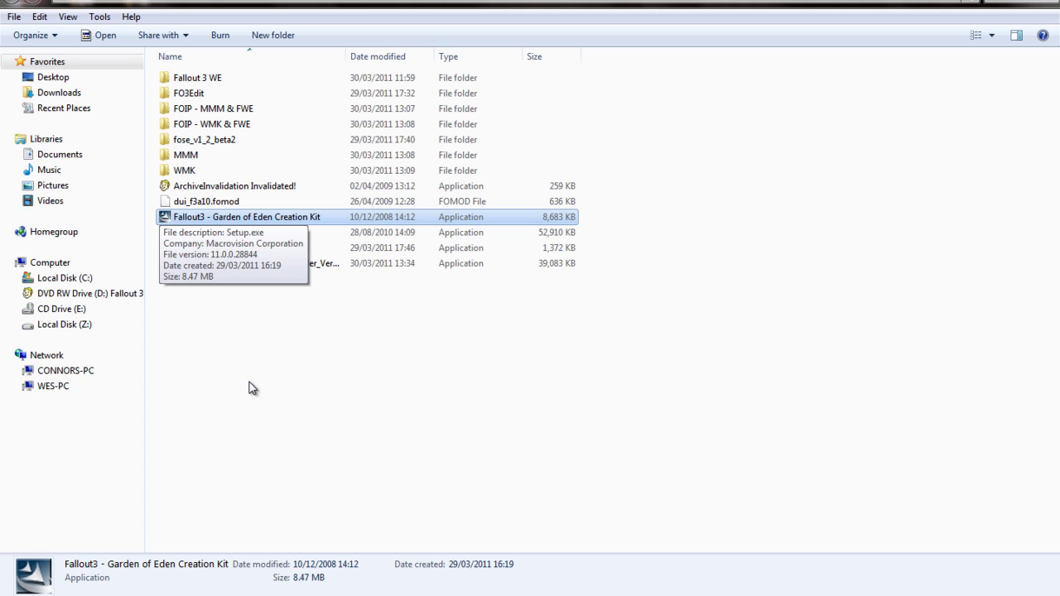
pyautogui.press('Down')
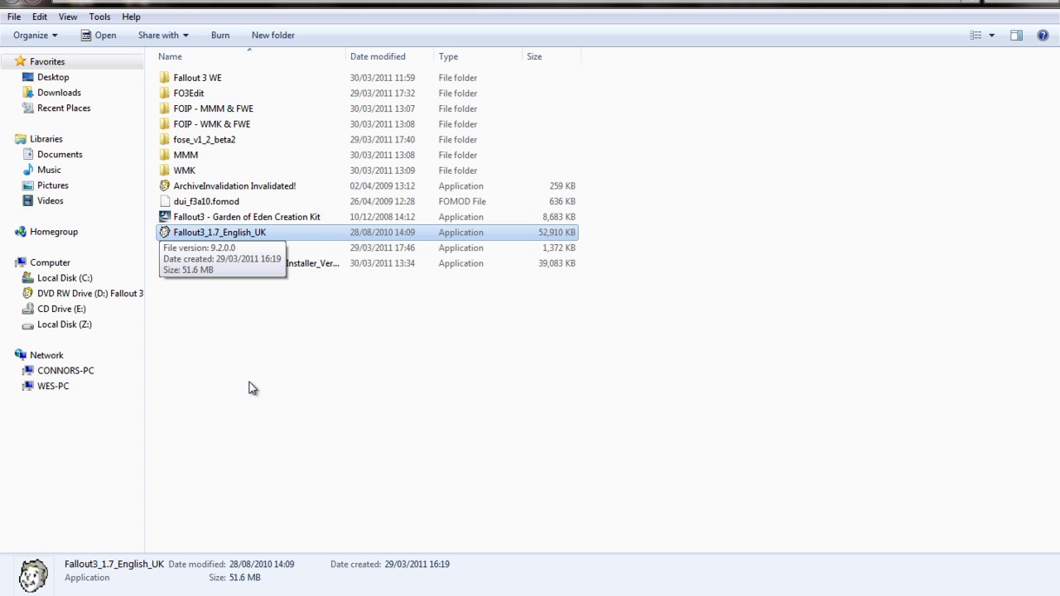
pyautogui.press('Up')
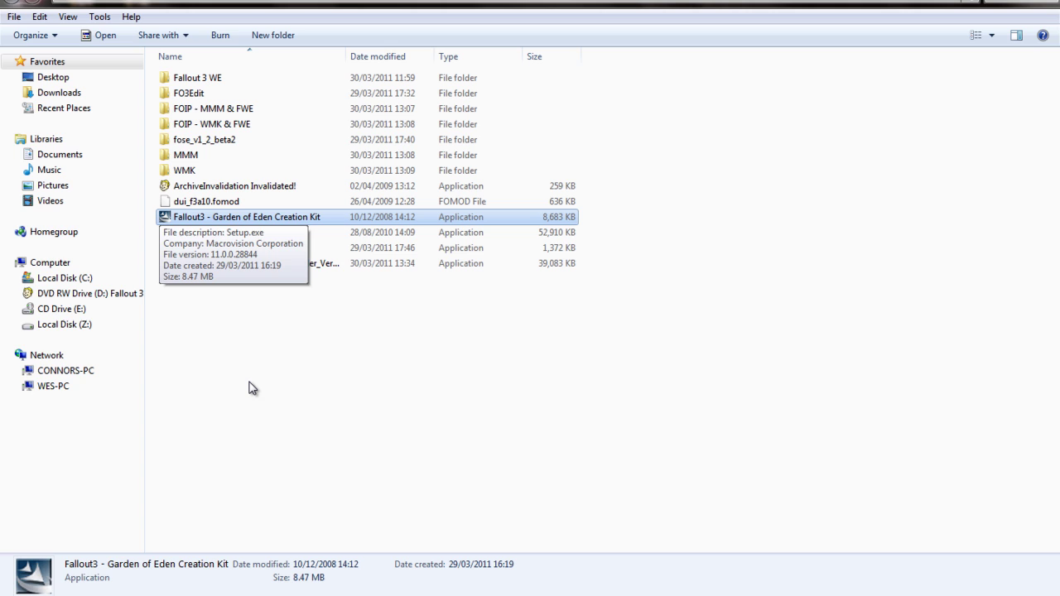
pyautogui.press('Down')
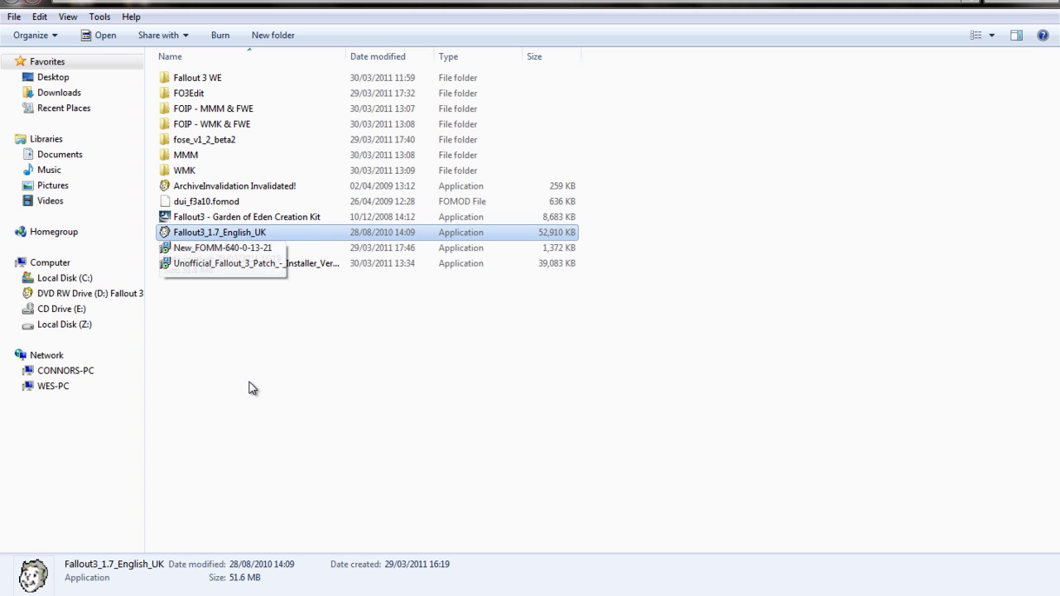
pyautogui.press('Down')
pyautogui.press('Up')
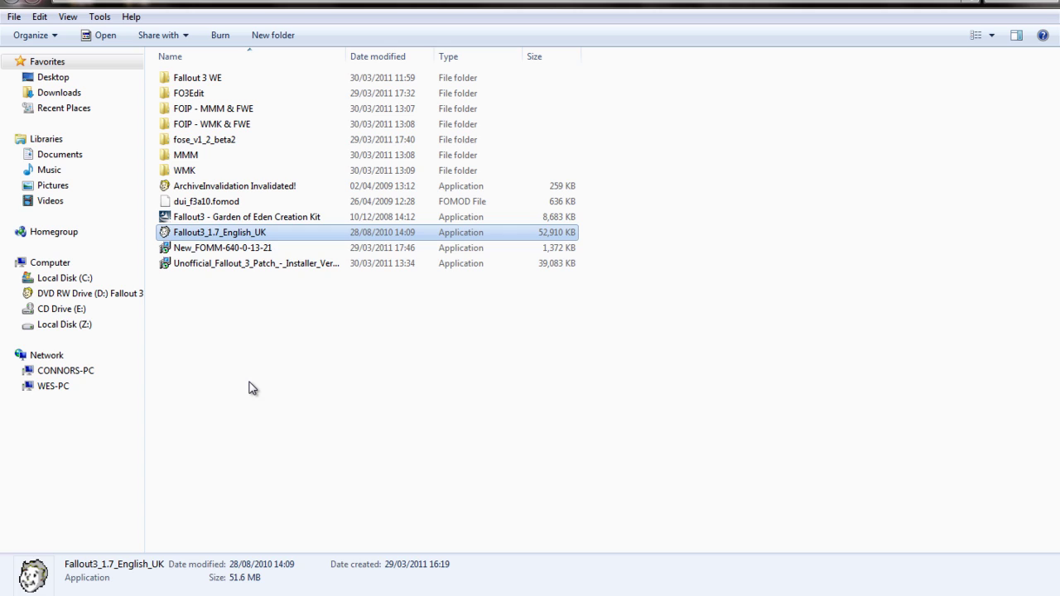
pyautogui.press('Down')
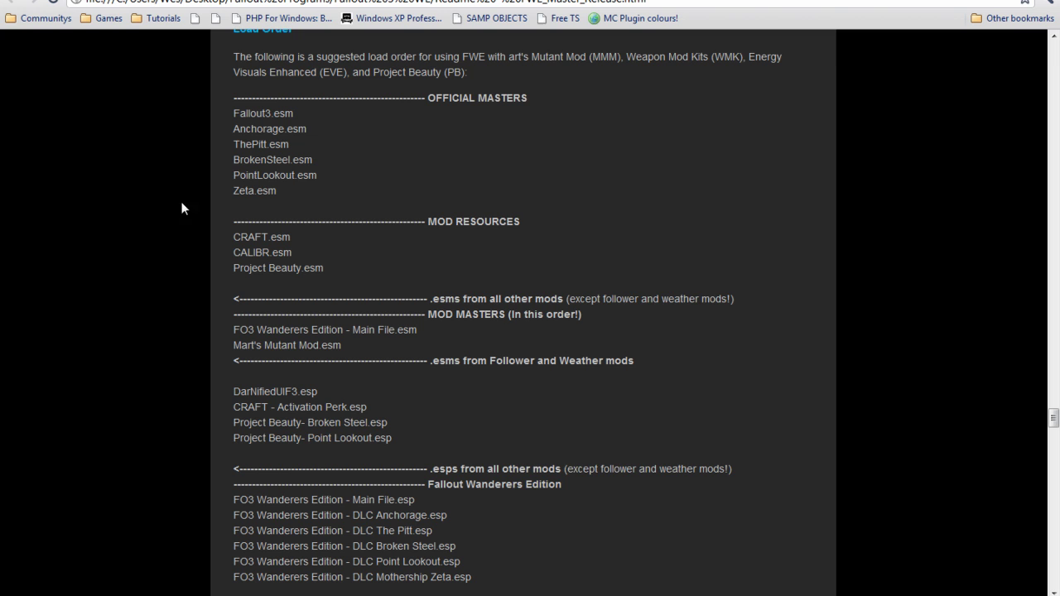
# - Examine the suggested load order and the compatibility notes in the FWE Master Release readme in the browser
pyautogui.scroll(3, 240, 299)
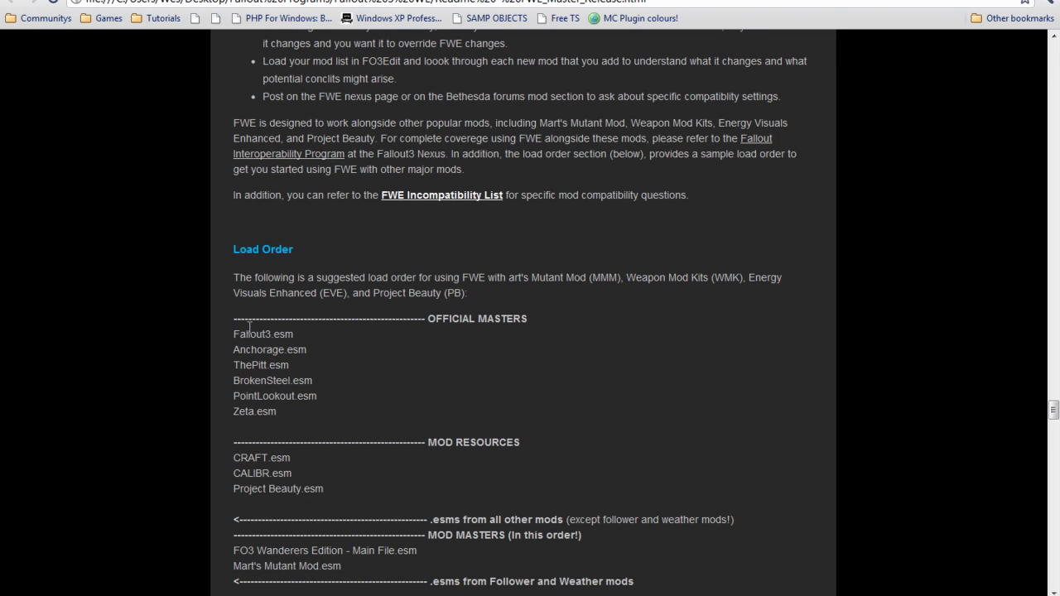
pyautogui.scroll(-1, 249, 327)
pyautogui.scroll(-8, 249, 327)
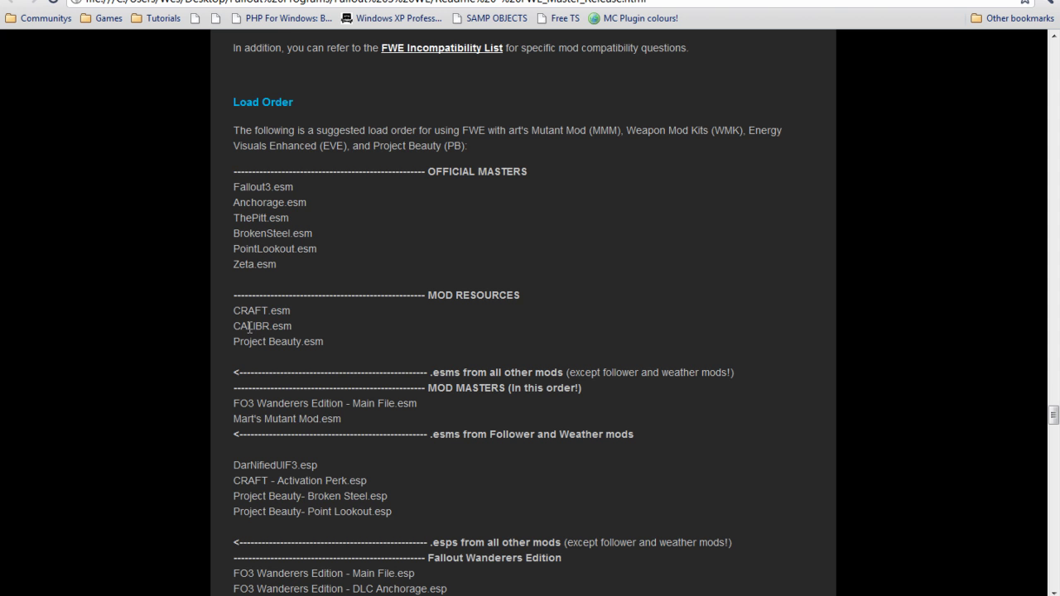
pyautogui.scroll(-3, 249, 327)
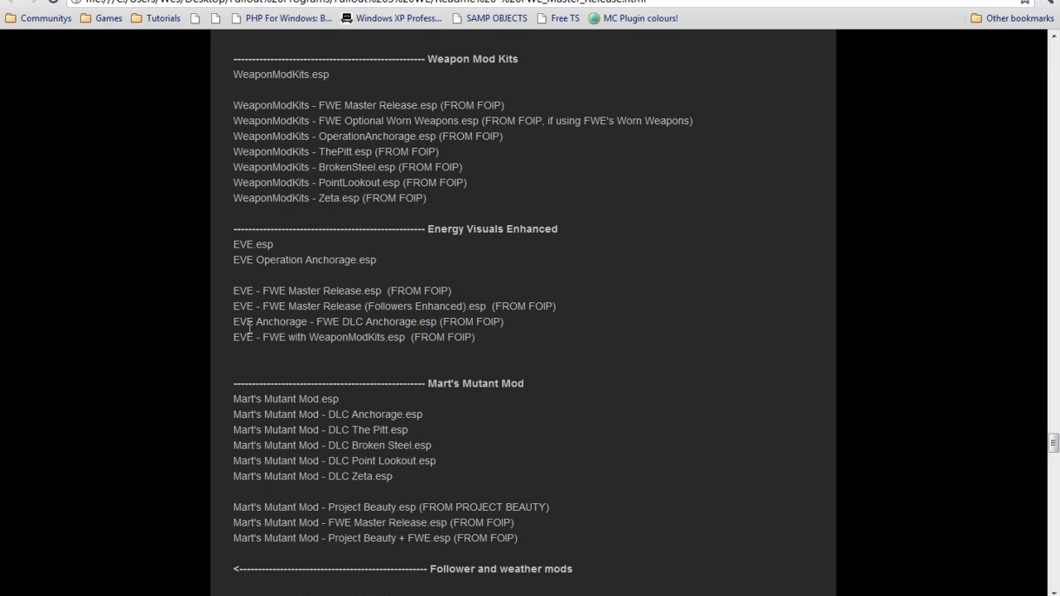
pyautogui.scroll(-3, 249, 328)
pyautogui.scroll(8, 249, 327)
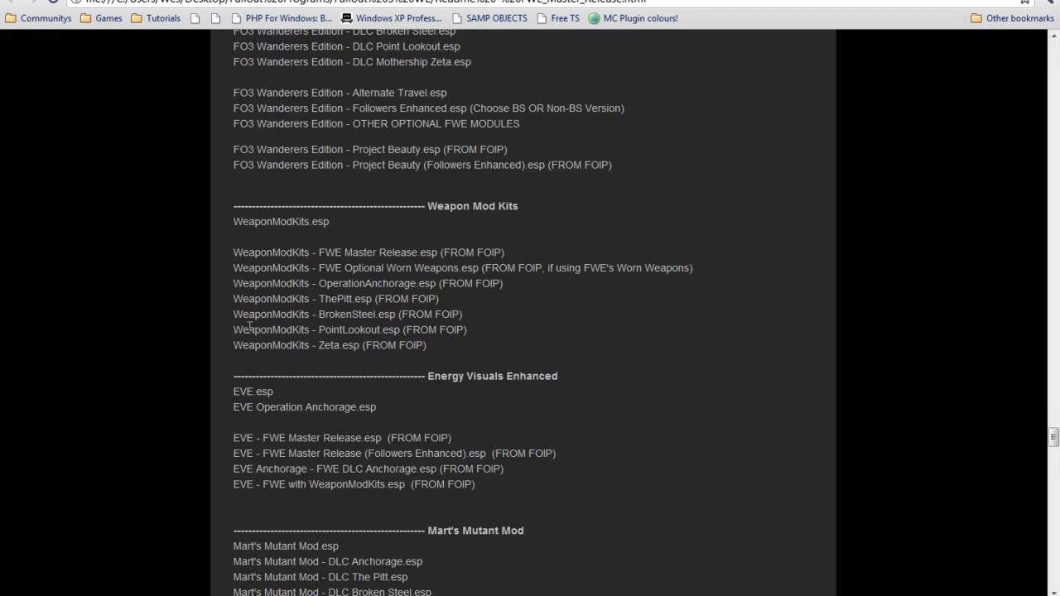
pyautogui.scroll(9, 249, 327)
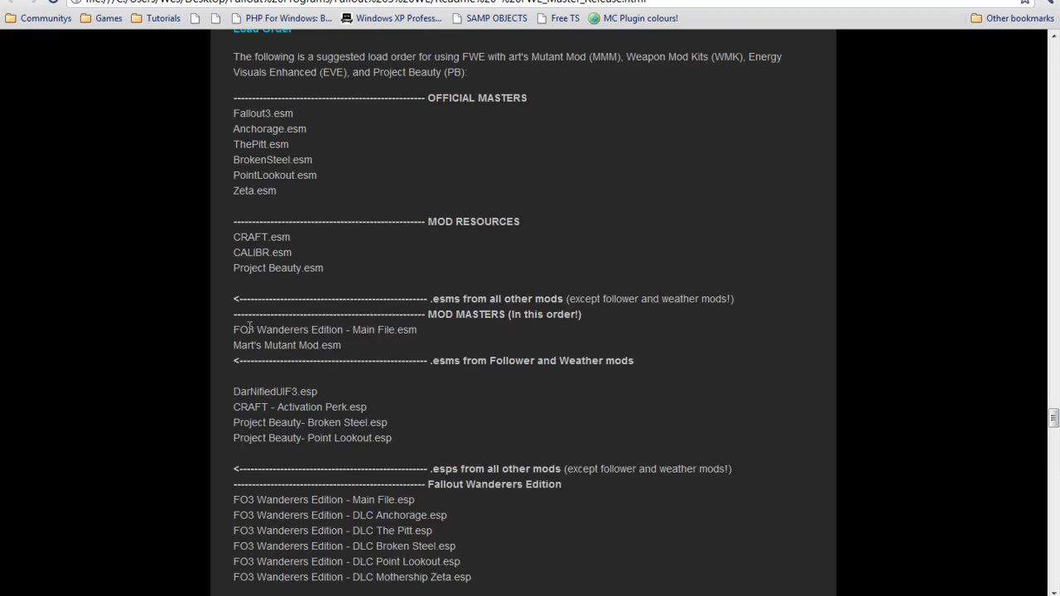
pyautogui.scroll(2, 249, 329)
pyautogui.scroll(-3, 249, 329)
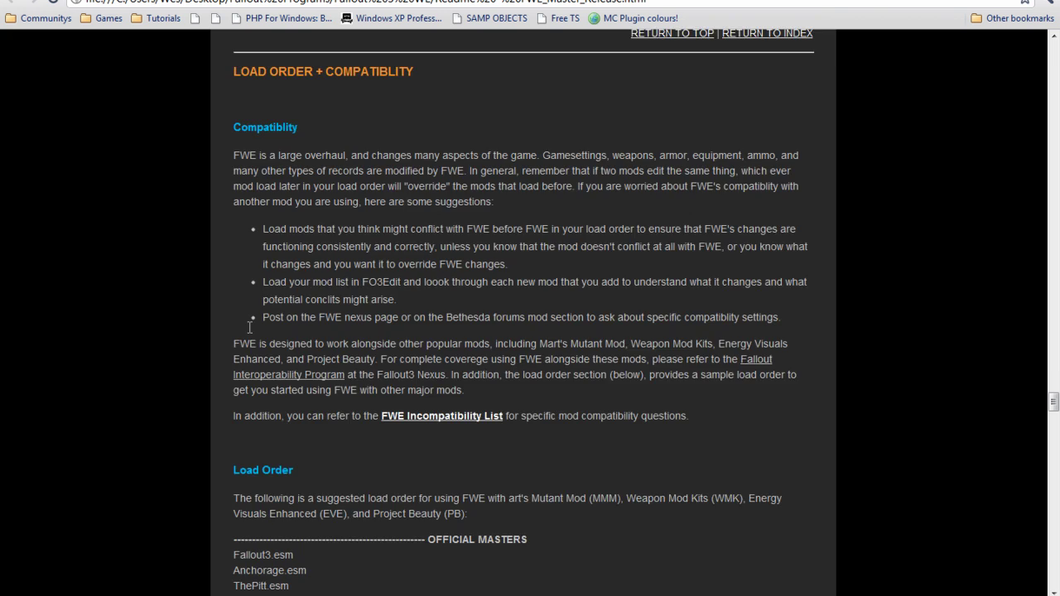
# - Read the readme's suggested load order from Official Masters through Fallout Wanderers Edition, Weapon Mod Kits and Energy Visuals Enhanced to Mart's Mutant Mod
pyautogui.scroll(-3, 250, 328)
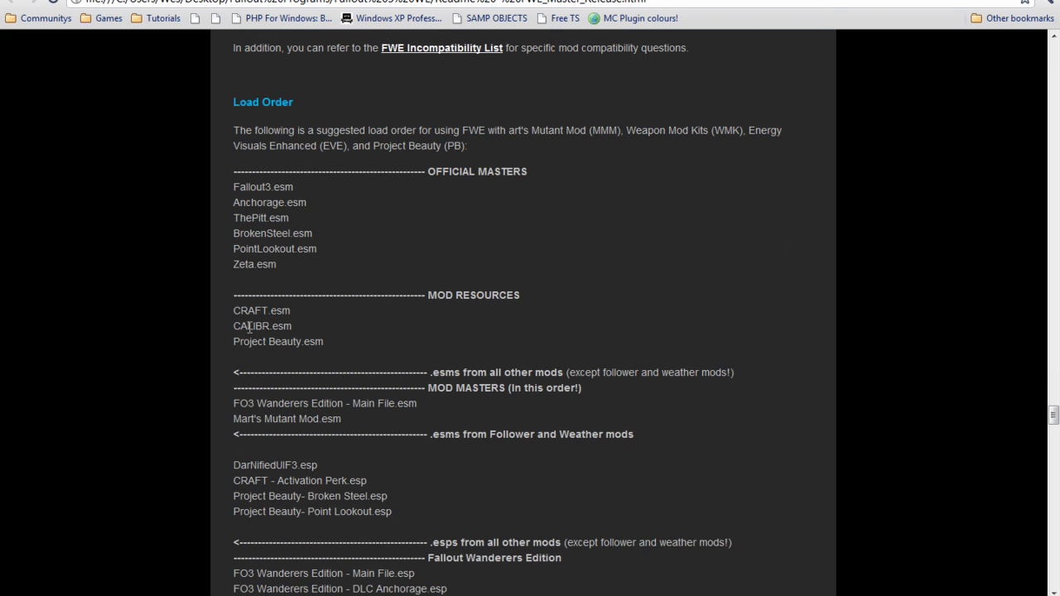
pyautogui.scroll(-1, 249, 329)
pyautogui.scroll(1, 250, 328)
pyautogui.scroll(-1, 261, 201)
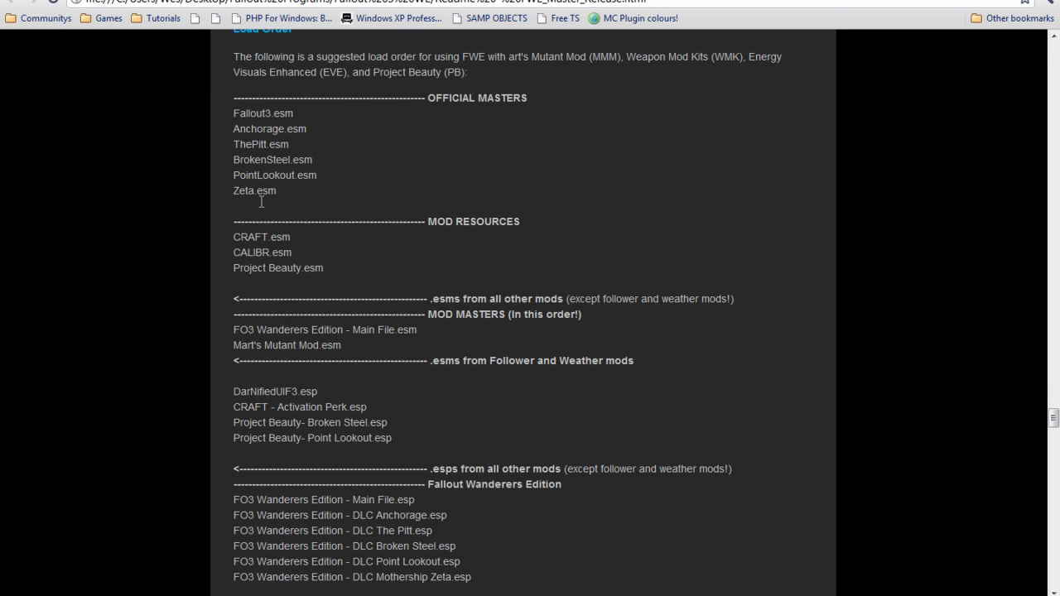
pyautogui.scroll(-1, 282, 198)
pyautogui.scroll(-5, 283, 198)
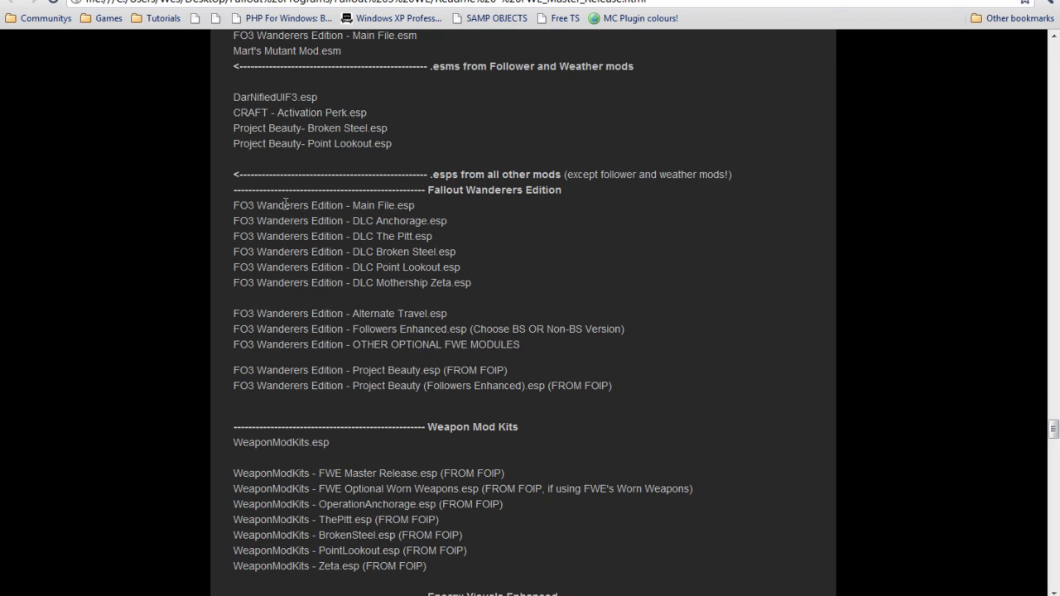
pyautogui.scroll(-4, 236, 262)
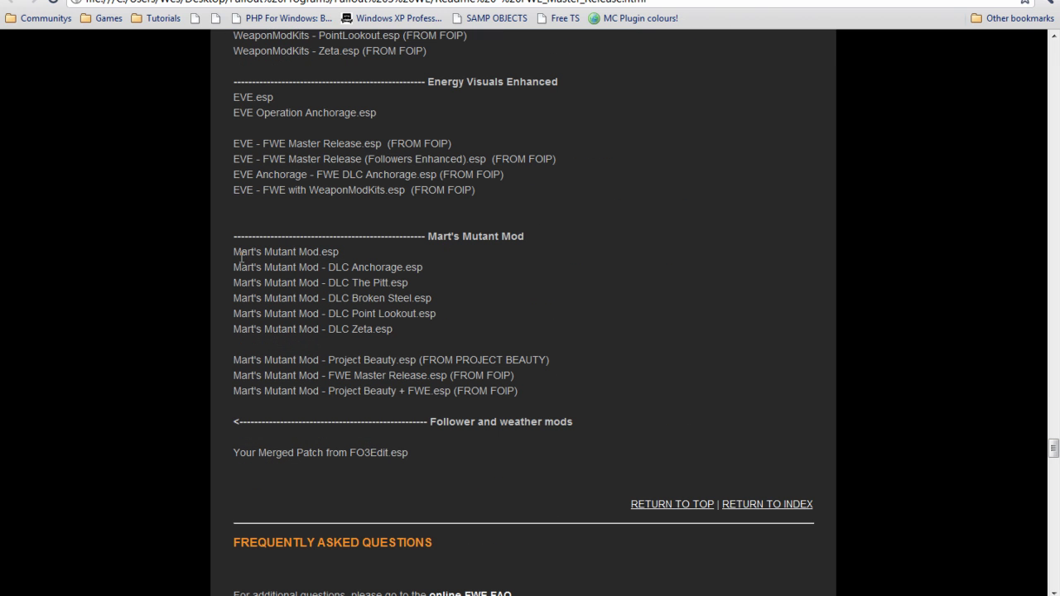
pyautogui.scroll(-3, 314, 295)
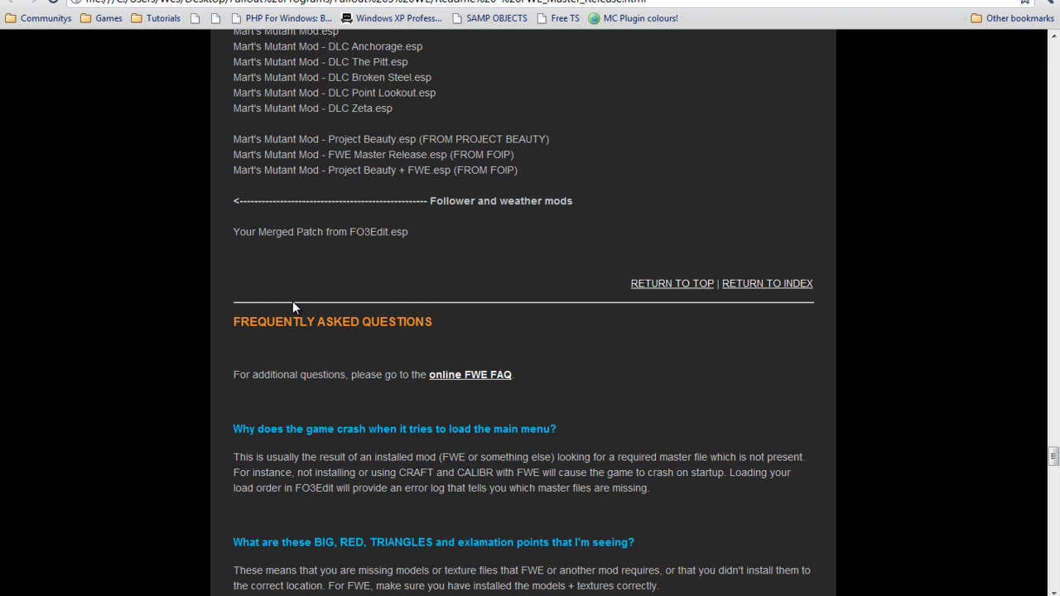
pyautogui.scroll(-4, 272, 323)
pyautogui.scroll(10, 272, 324)
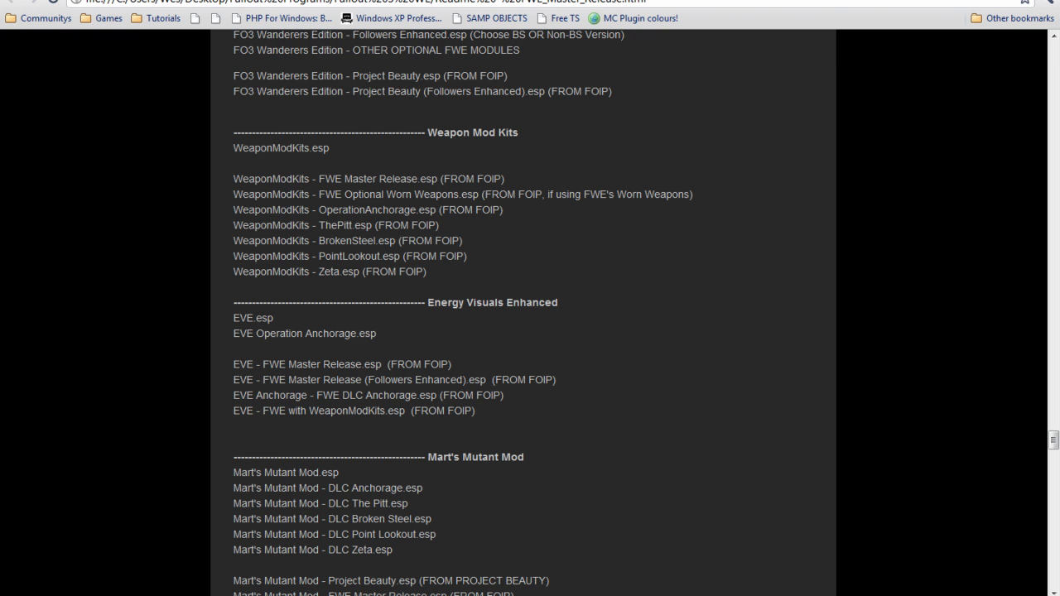
# - Return to the folder of required mods and select the Unofficial Fallout 3 Patch installer
pyautogui.click(762, 442)
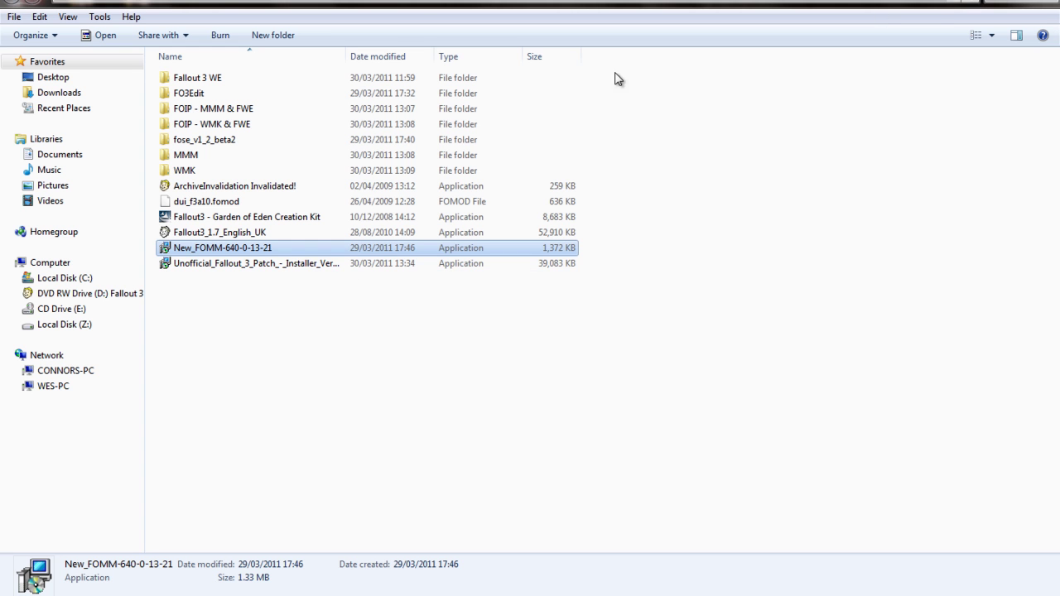
pyautogui.click(313, 263)
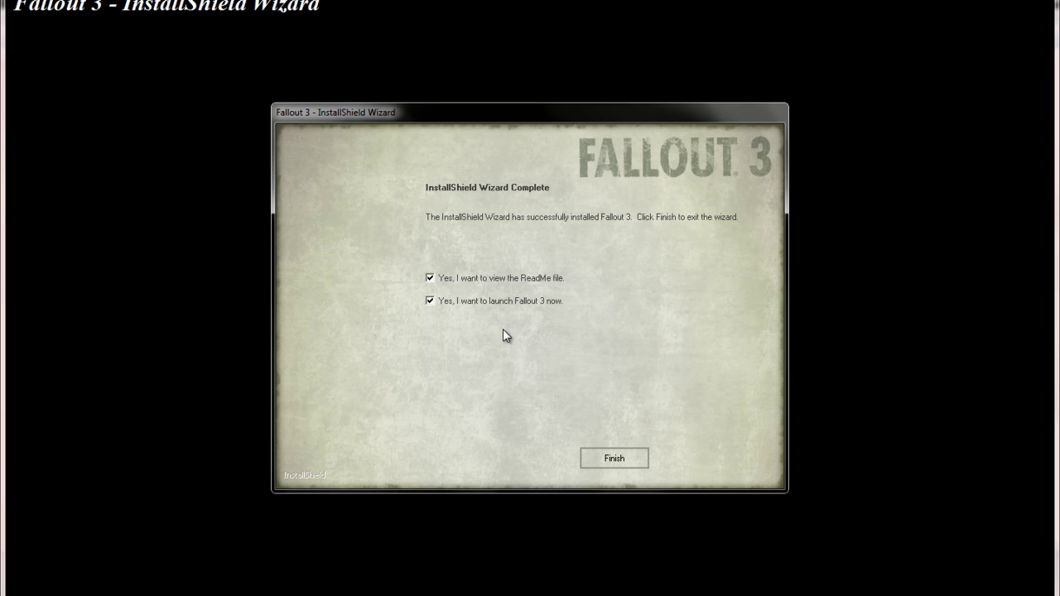
# - Disable launching Fallout 3 and viewing the ReadMe file on the completion page of the Fallout 3 installer
pyautogui.click(429, 297)
pyautogui.click(430, 278)
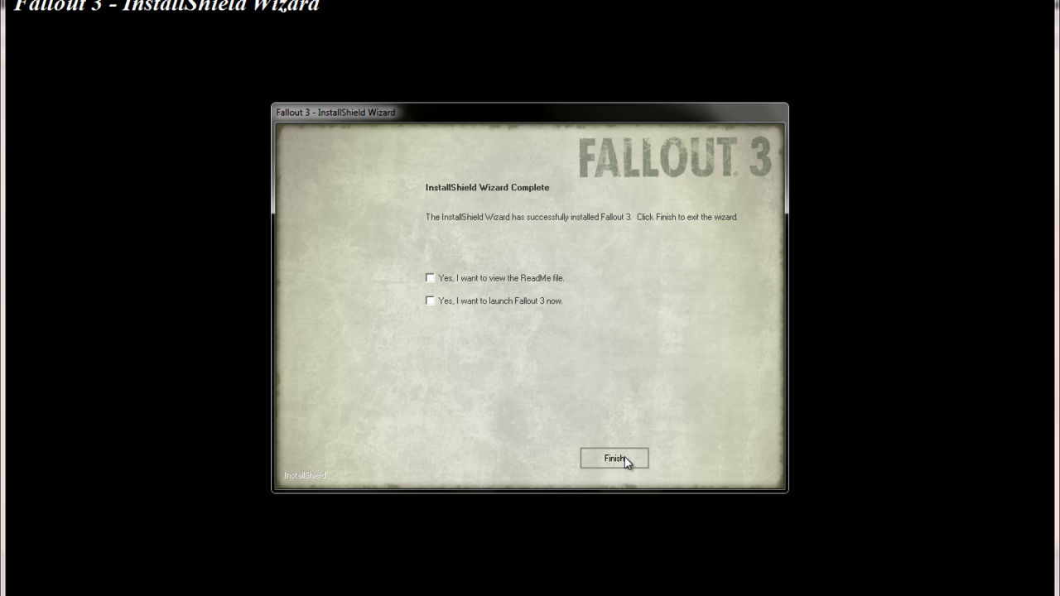